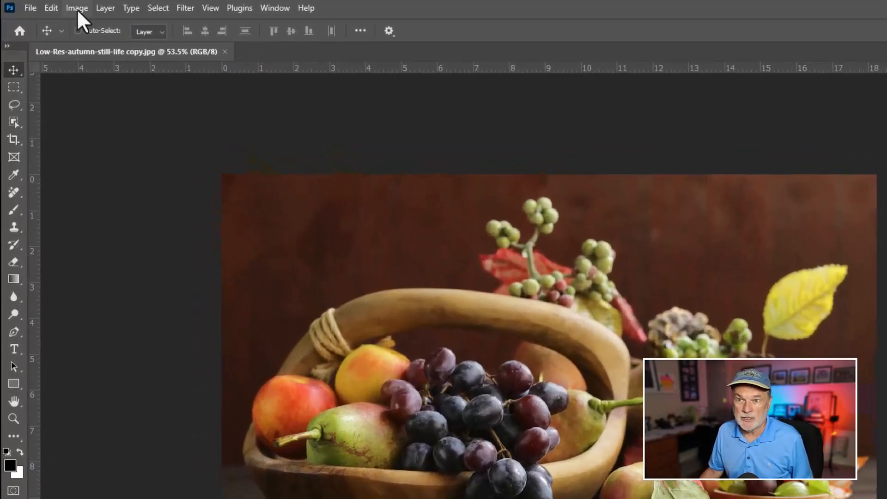
Step: Check the still-life photo's dimensions and resolution in the Image Size dialog
click(76, 9)
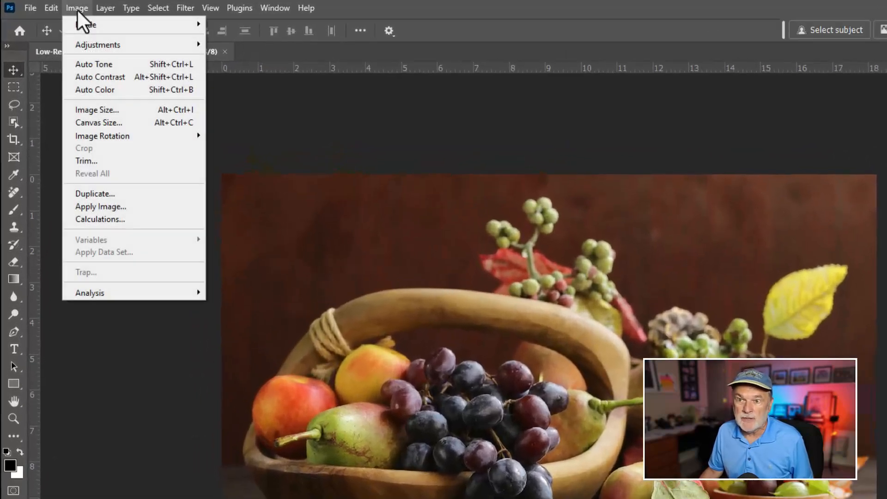
click(78, 109)
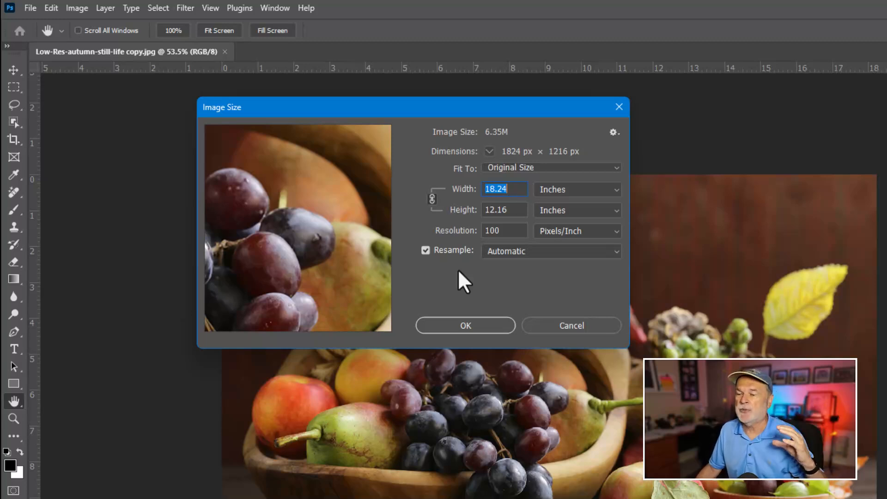
click(478, 325)
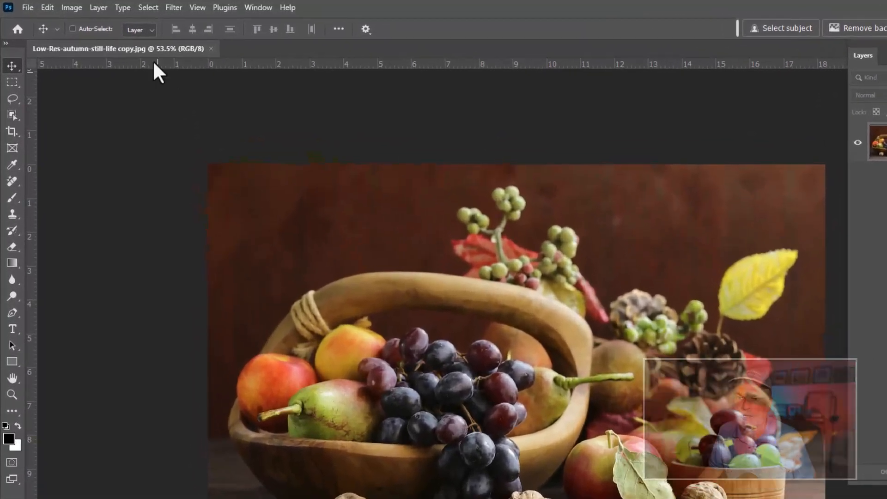
Step: Open Neural Filters for the still-life photo and enable the Style Transfer filter
click(174, 8)
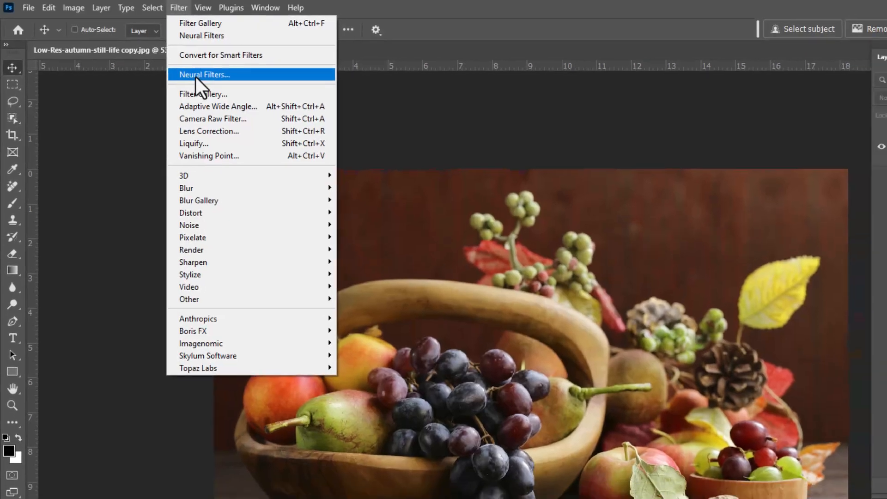
click(205, 79)
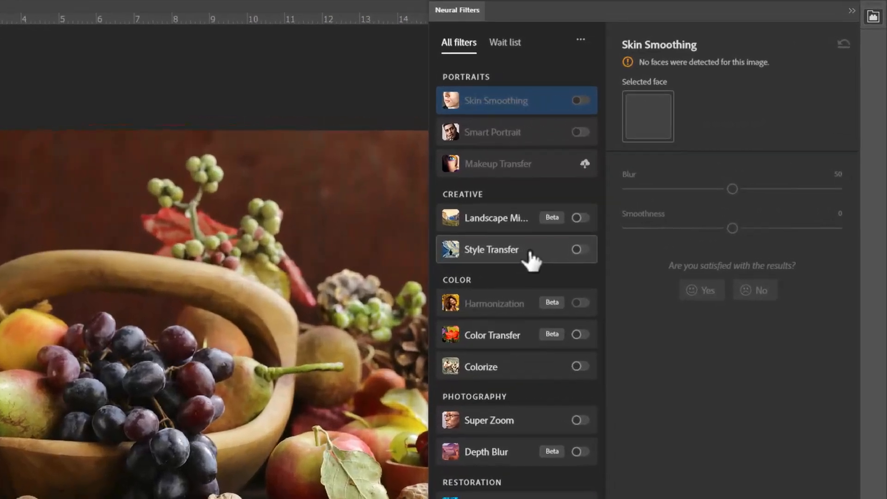
mouse_move(650, 201)
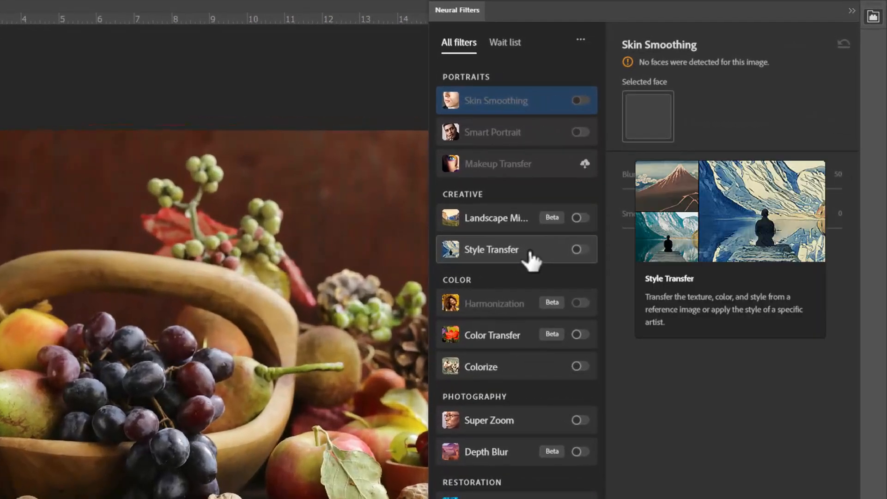
click(502, 256)
mouse_move(507, 226)
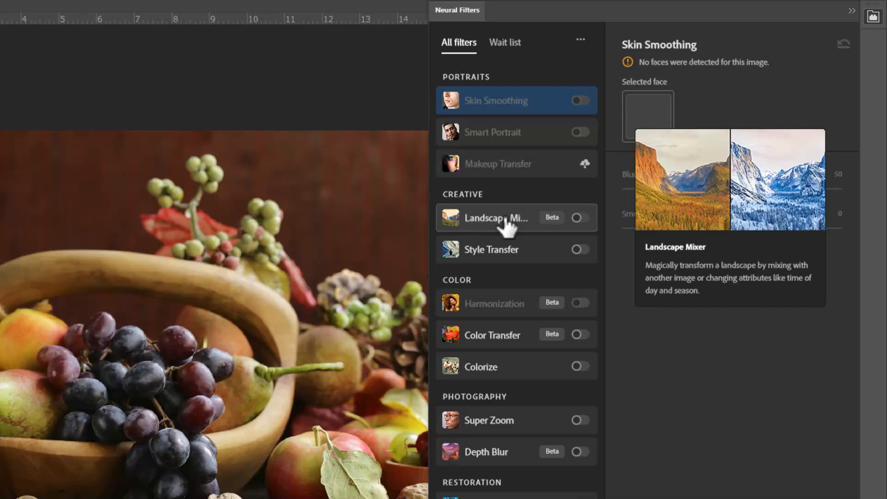
mouse_move(505, 254)
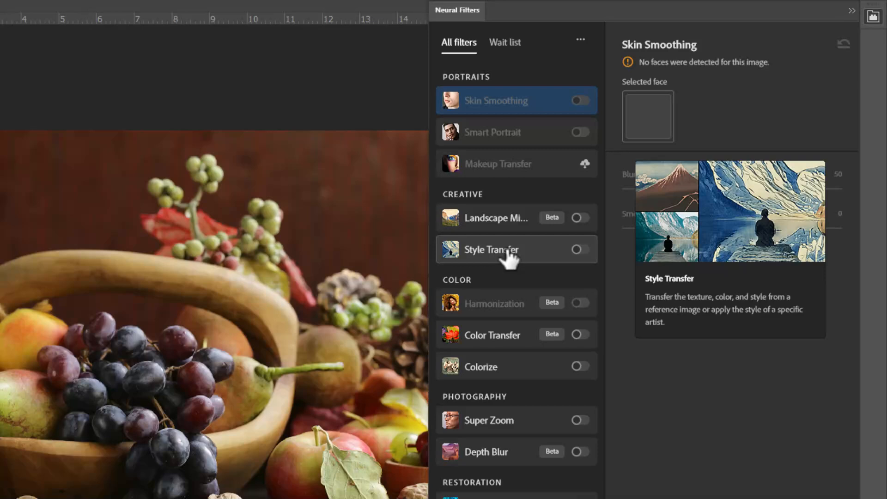
click(508, 256)
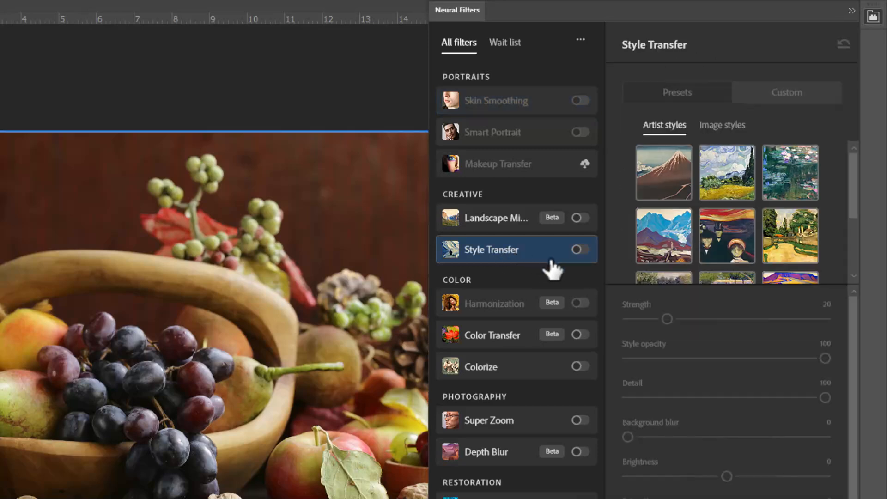
click(580, 250)
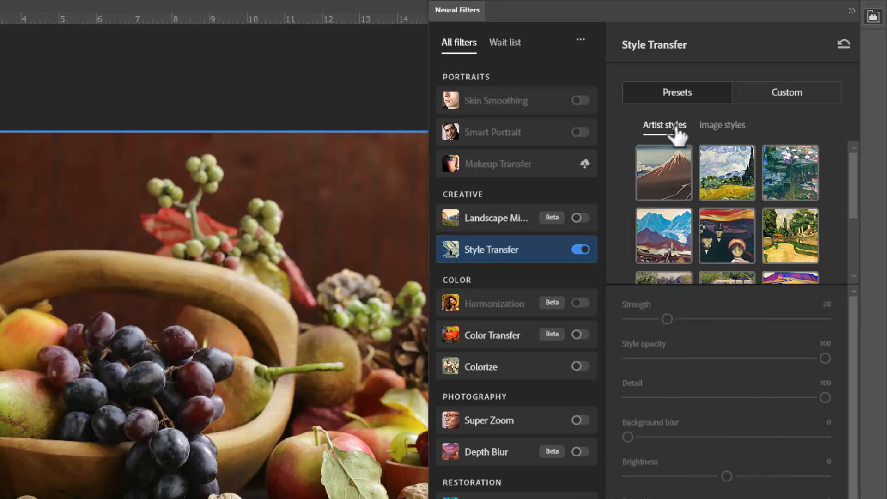
Step: Browse the Image and Artist style presets and apply the artist style with purple hills over a yellow field
click(729, 134)
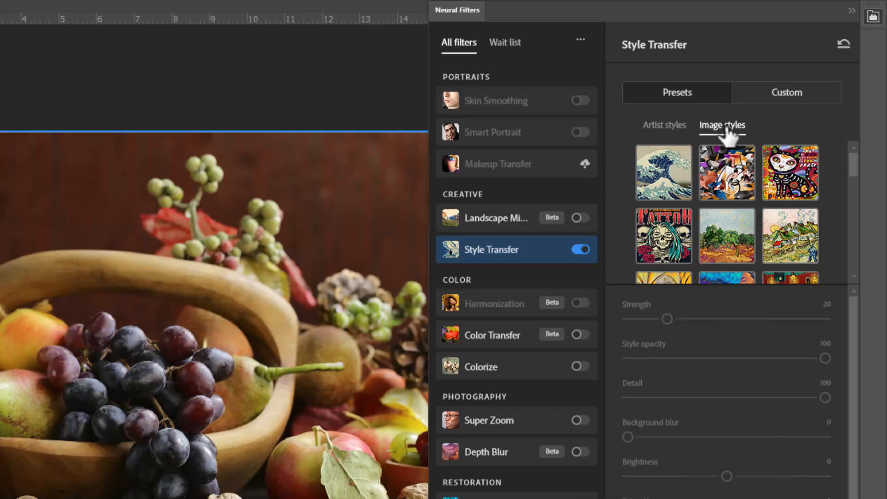
click(659, 130)
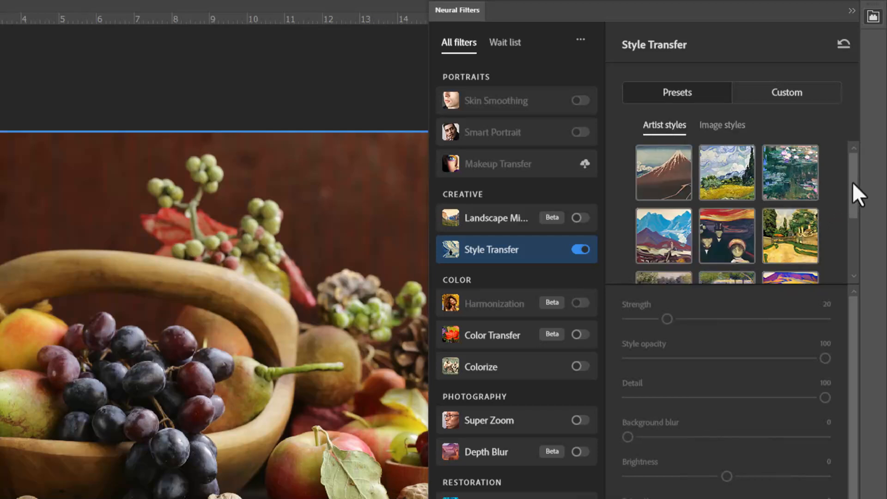
drag(853, 186, 851, 166)
drag(853, 196, 857, 235)
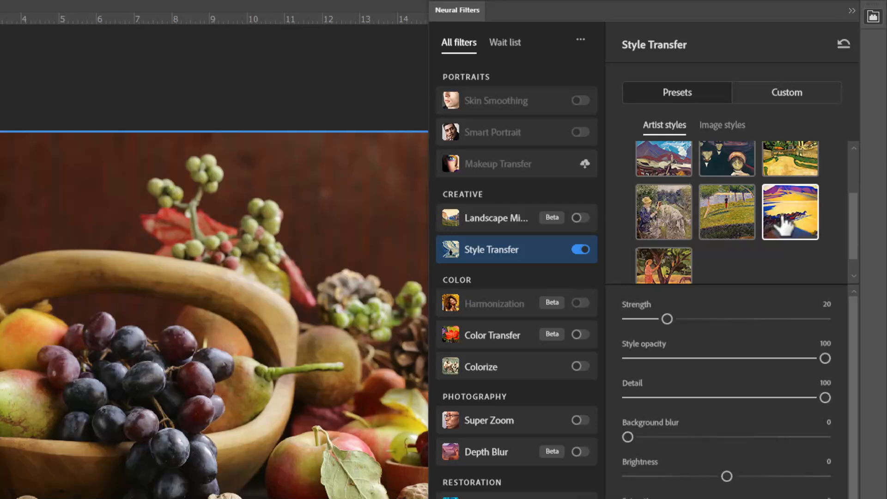
click(673, 276)
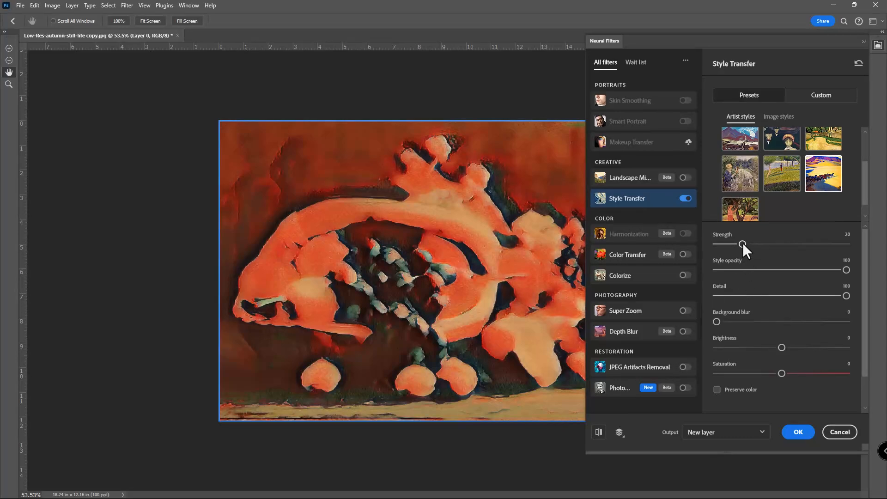
Step: Set the style transfer's strength to 28, style opacity to 52 and detail to 72
drag(780, 243, 783, 244)
drag(785, 270, 784, 270)
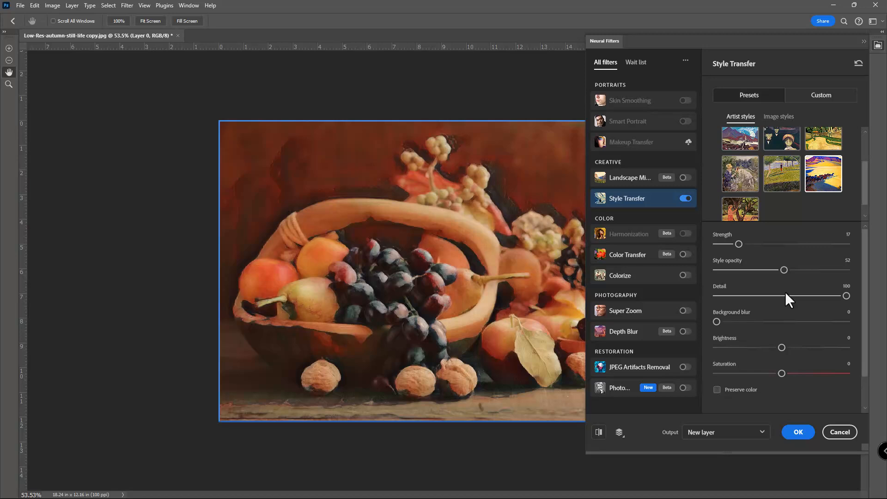
drag(817, 299, 764, 299)
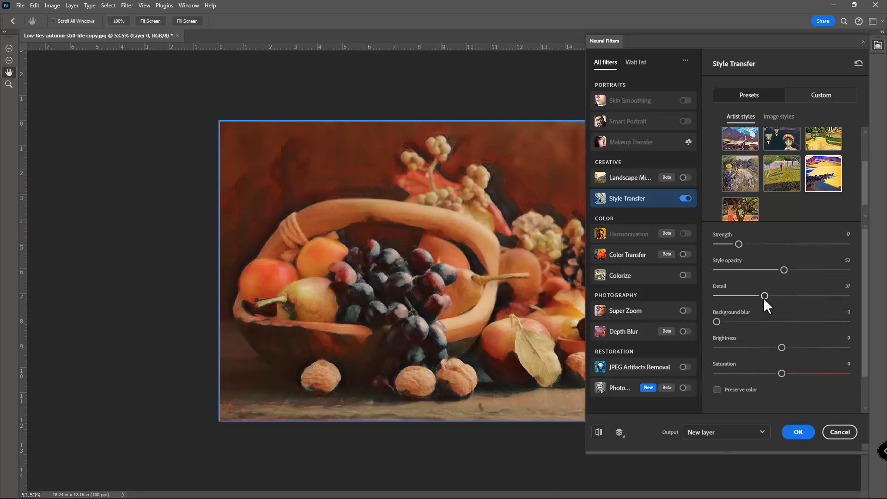
drag(798, 295, 811, 296)
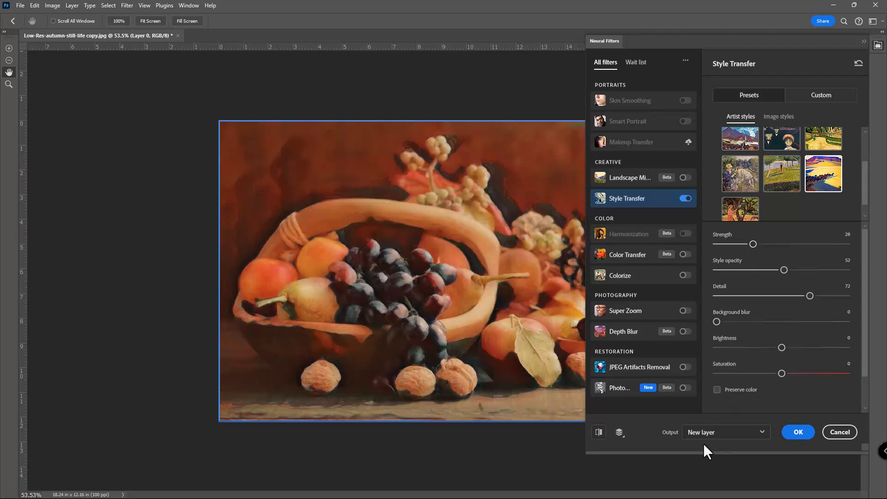
Step: Keep the filter output as a new layer and apply the style transfer
click(762, 434)
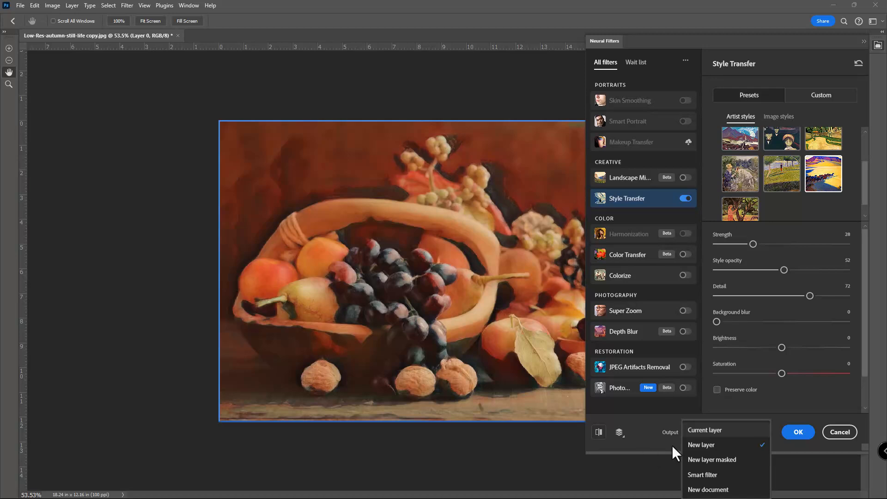
click(709, 444)
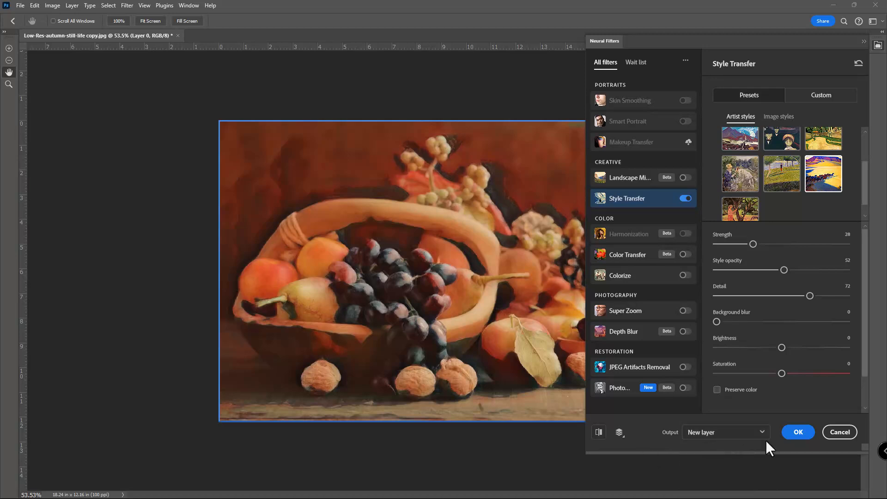
click(799, 434)
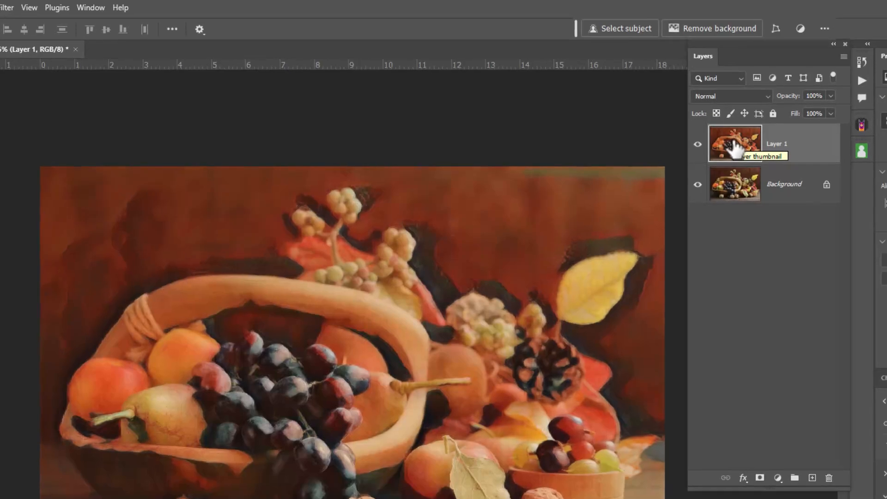
click(741, 96)
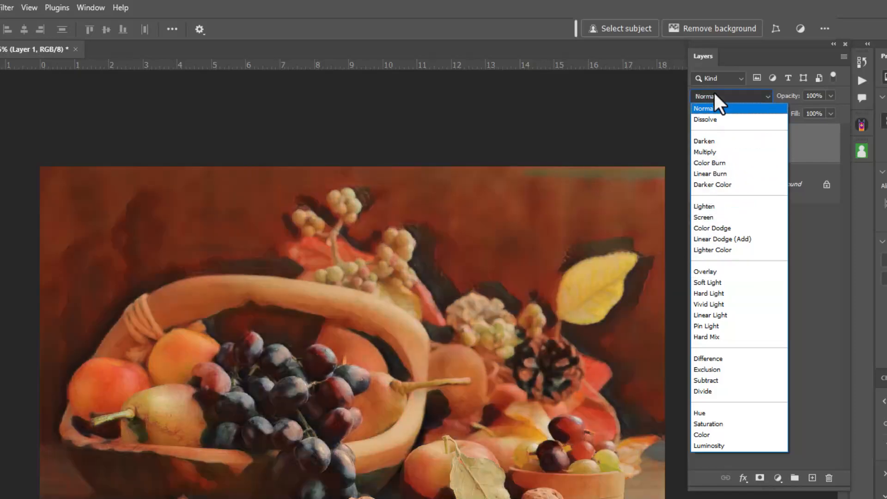
click(714, 94)
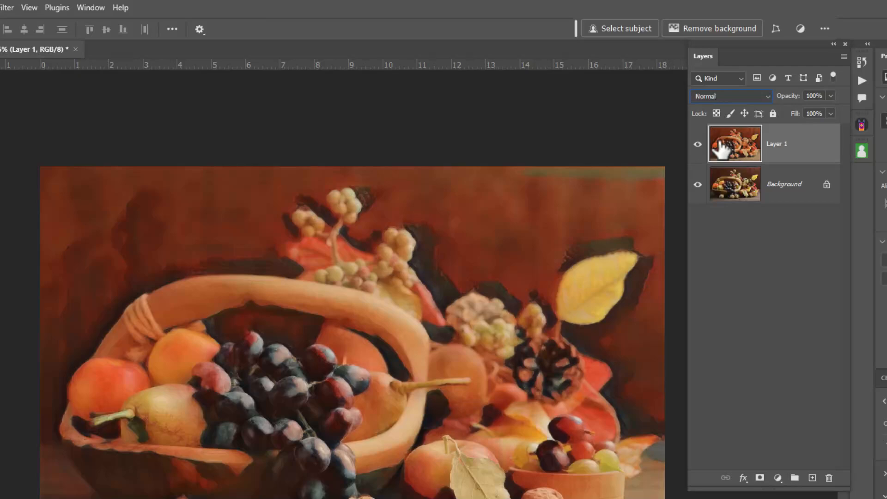
Step: Hide Layer 1 and enable the Style Transfer neural filter on the Background layer
click(697, 145)
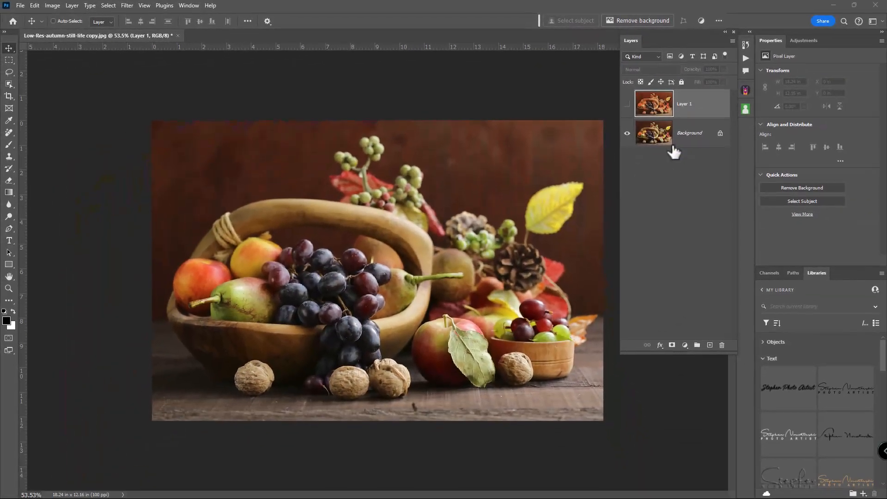
click(690, 151)
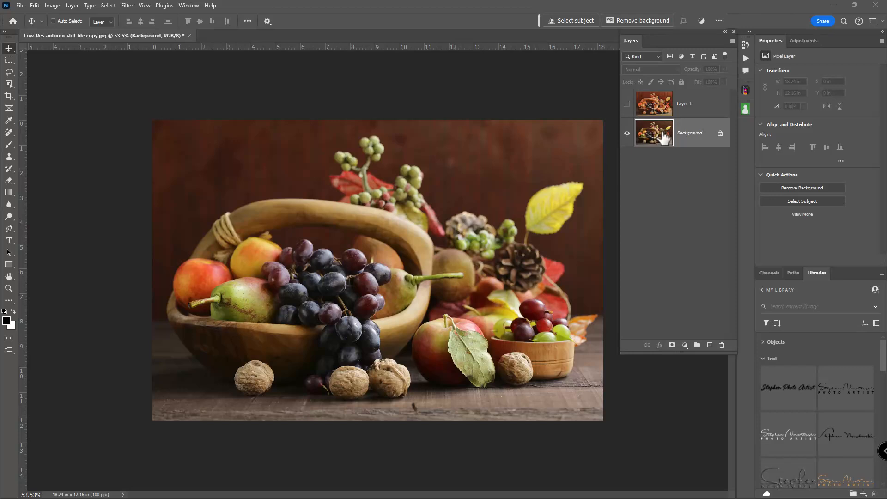
click(127, 5)
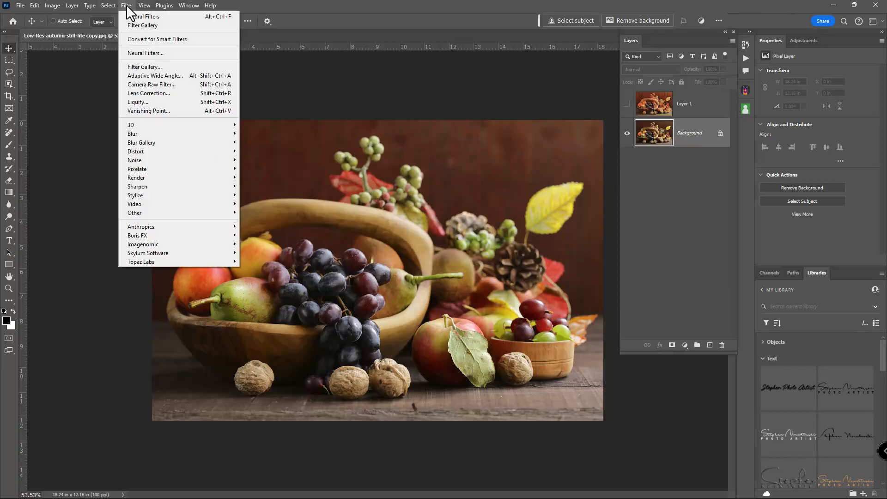
click(137, 53)
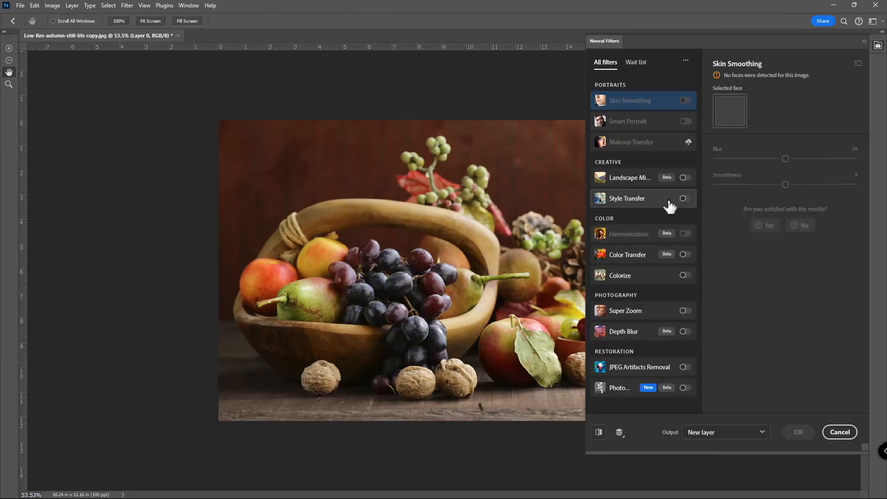
click(690, 200)
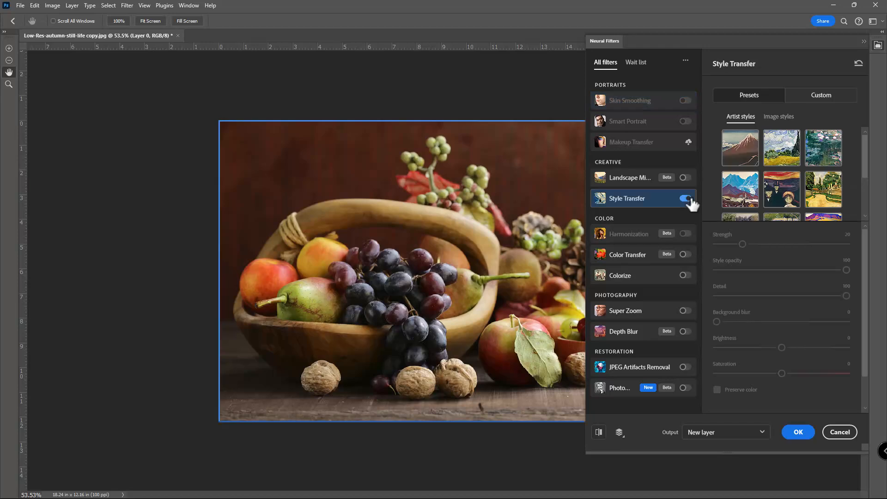
Step: Apply the colorful eye image style to a new layer with strength 20 and style opacity 57
click(780, 118)
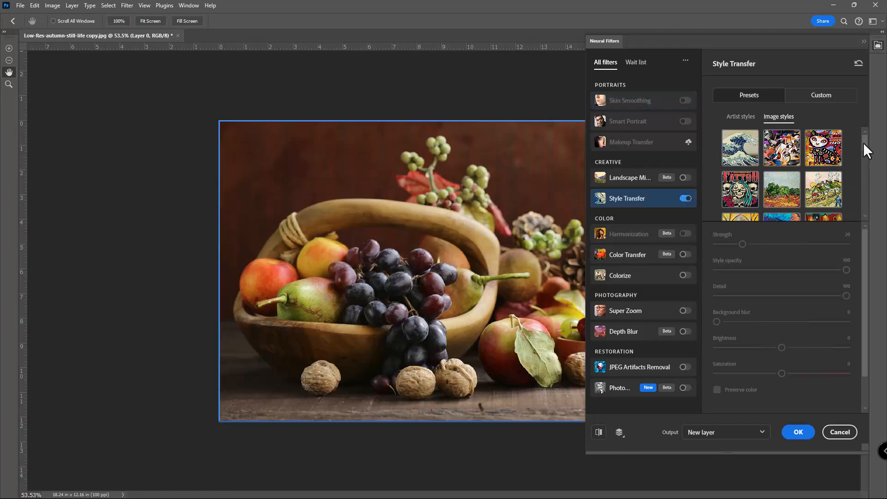
drag(863, 143, 866, 187)
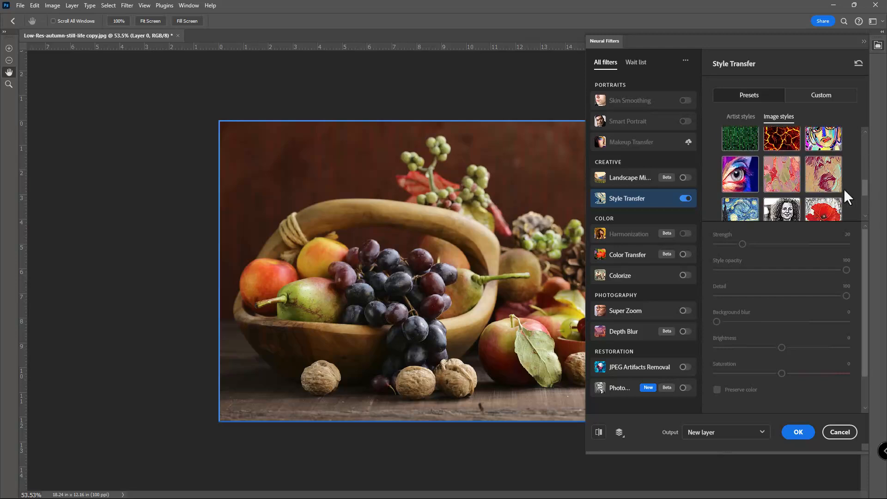
click(740, 181)
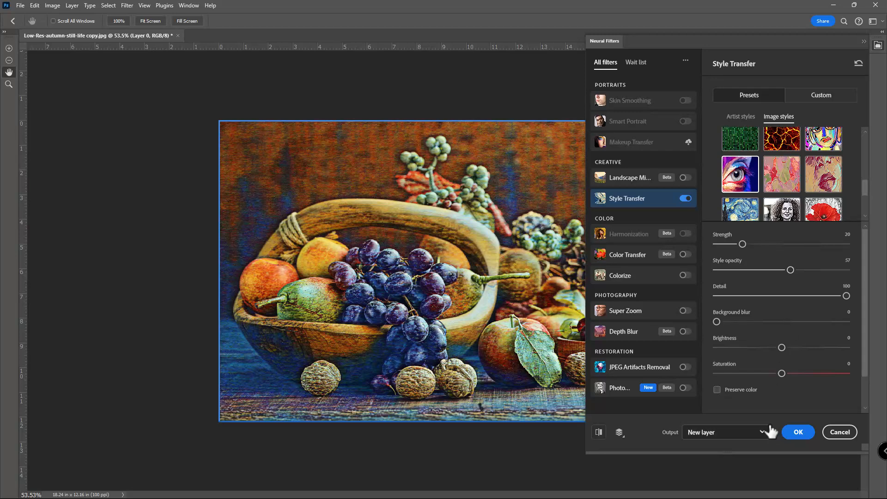
click(795, 433)
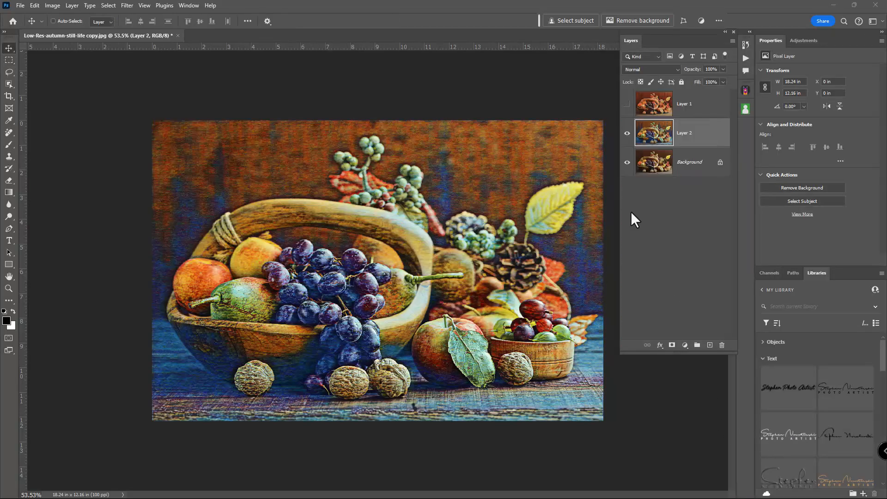
Step: Toggle Layer 2's visibility to compare the second stylized version with the original photo
click(627, 134)
click(627, 134)
click(627, 134)
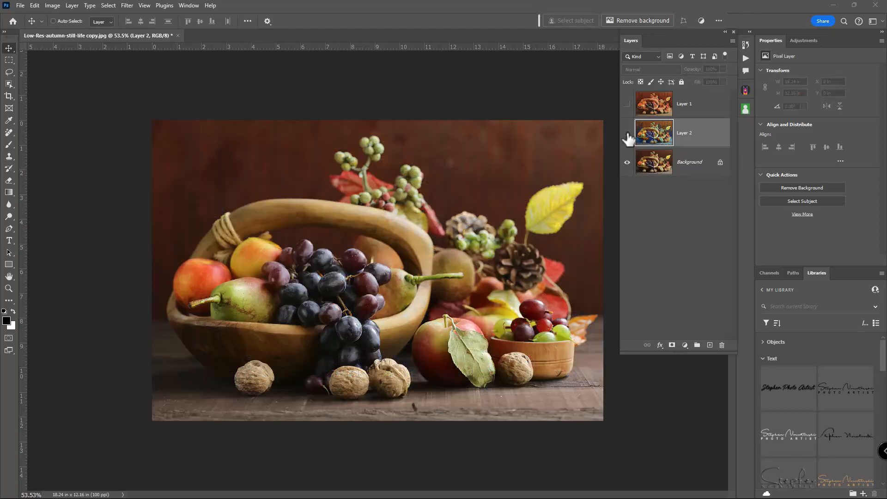
click(627, 134)
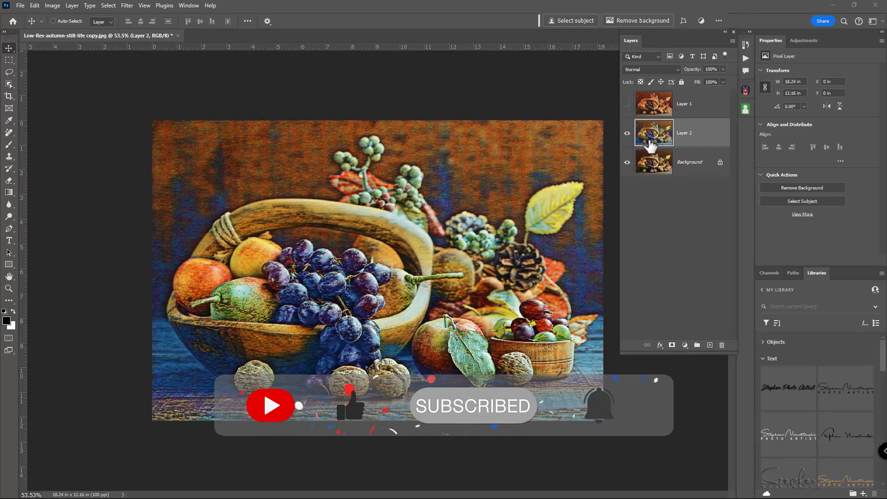
Step: Make Layer 1 visible again and set its blend mode to Soft Light
click(652, 111)
click(628, 103)
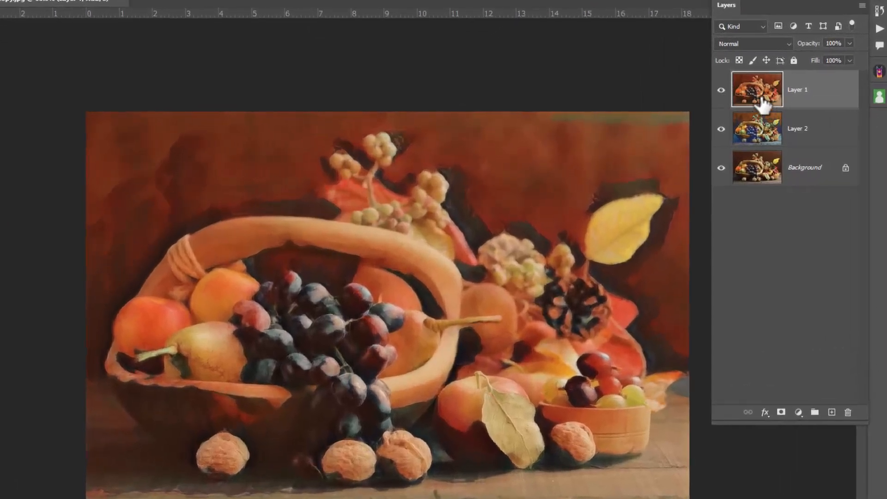
click(760, 41)
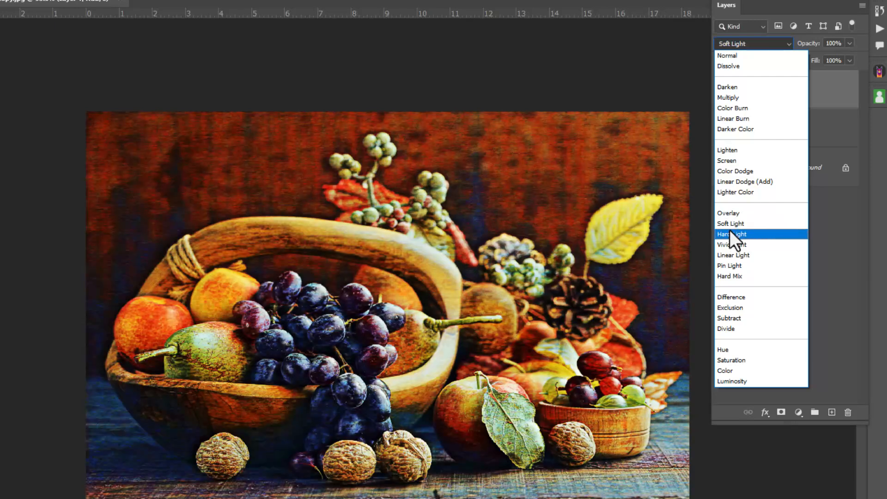
click(730, 222)
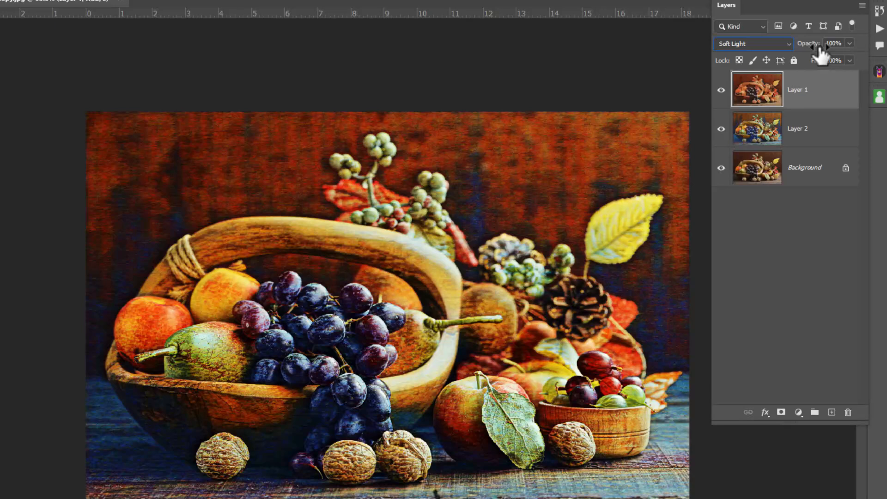
Step: Set Layer 2's blend mode to Lighten
click(757, 137)
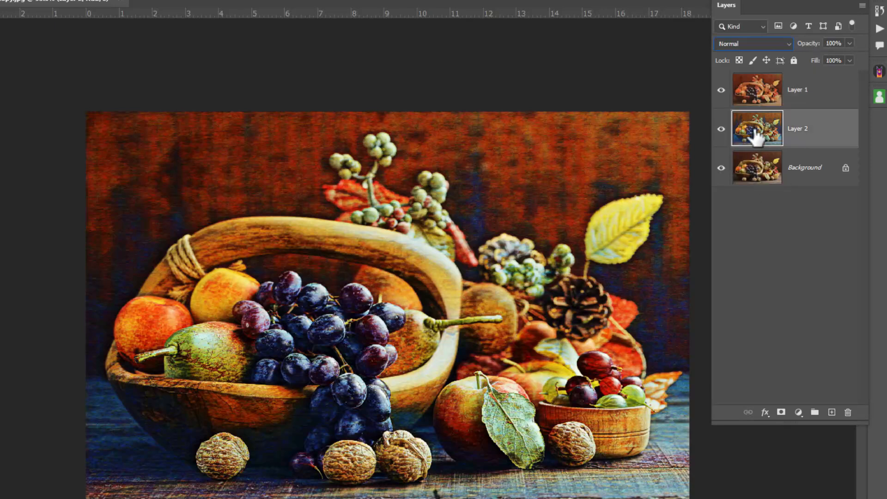
click(763, 43)
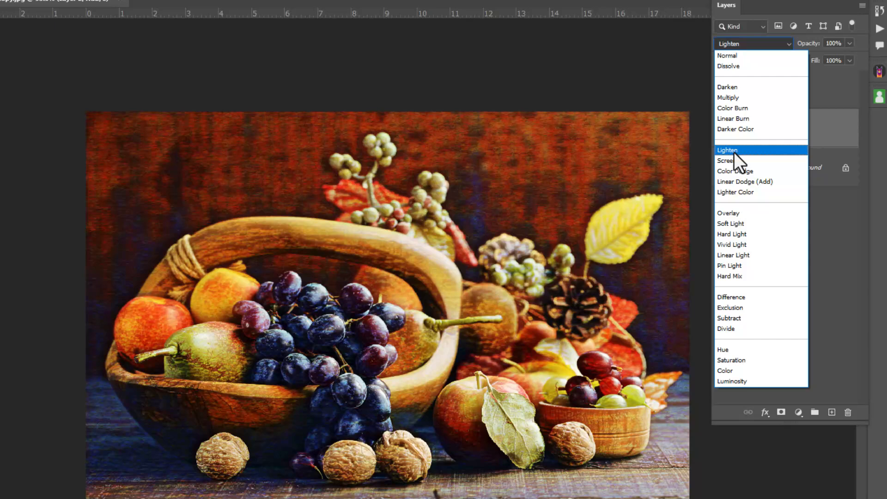
click(734, 152)
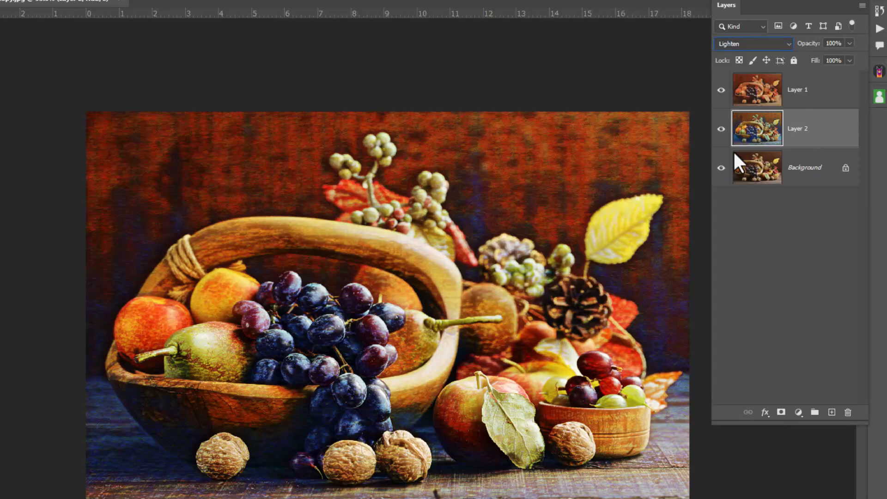
Step: Compare the image with and without Layer 2, and try adjusting the layer's opacity
click(721, 130)
click(721, 129)
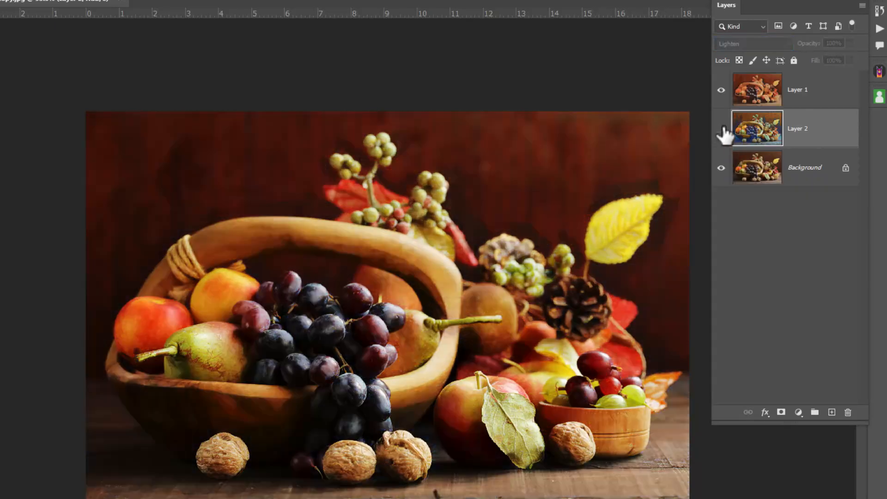
click(721, 129)
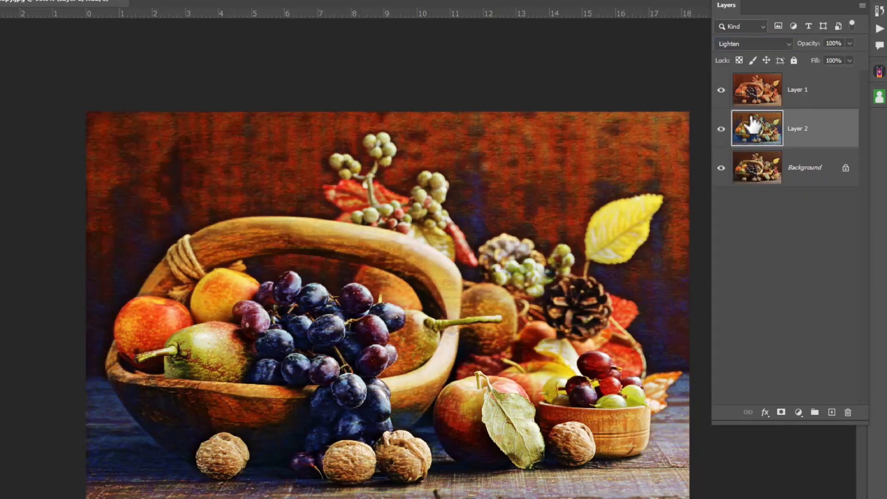
mouse_move(817, 47)
mouse_down()
mouse_move(806, 48)
mouse_move(828, 47)
mouse_up()
Step: Select Layer 1 and temporarily isolate the Background layer to compare the original photo with the blended result
click(746, 94)
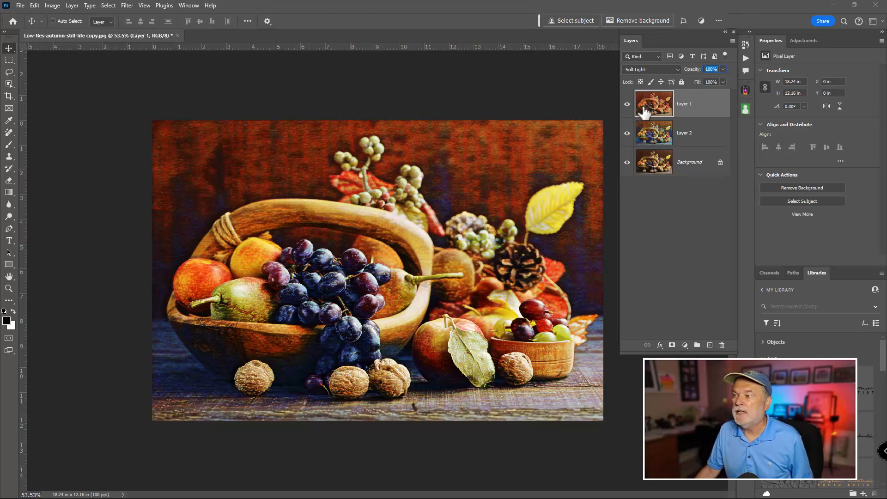
alt+click(627, 163)
alt+click(628, 163)
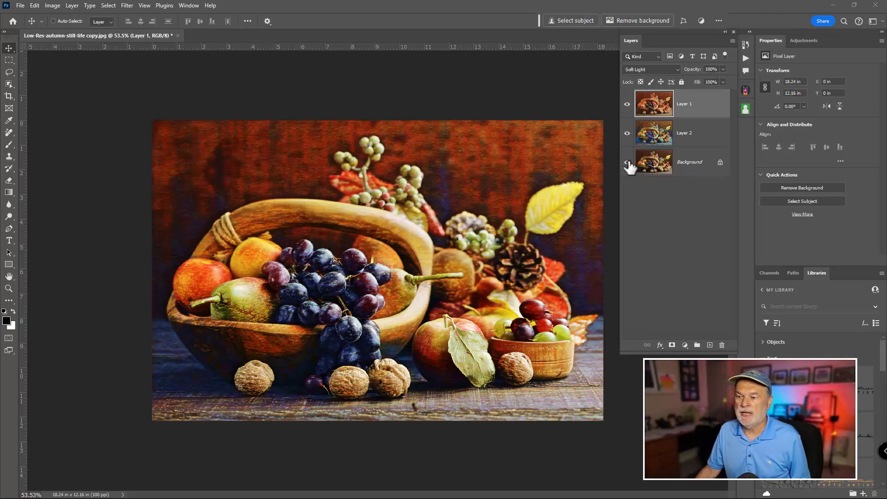